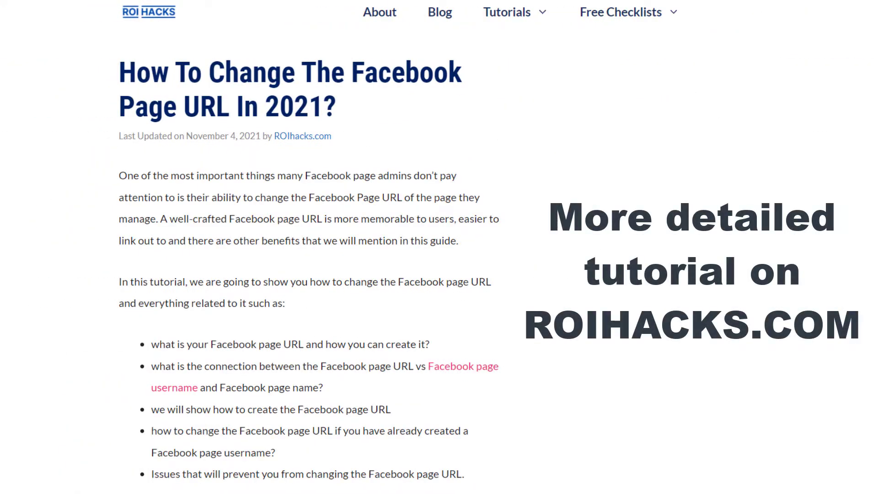
Scroll down through the 'How To Change The Facebook Page URL' article on ROIhacks.com.
scroll(293, 247, down, 10)
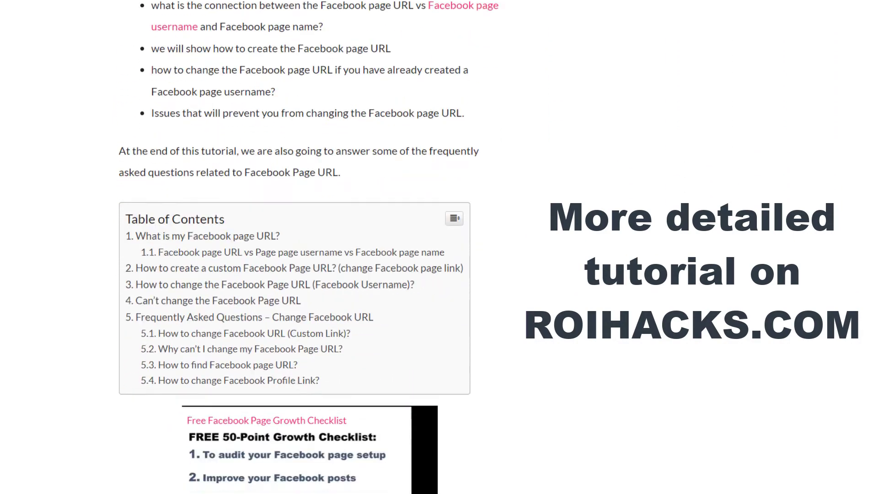
scroll(310, 247, down, 13)
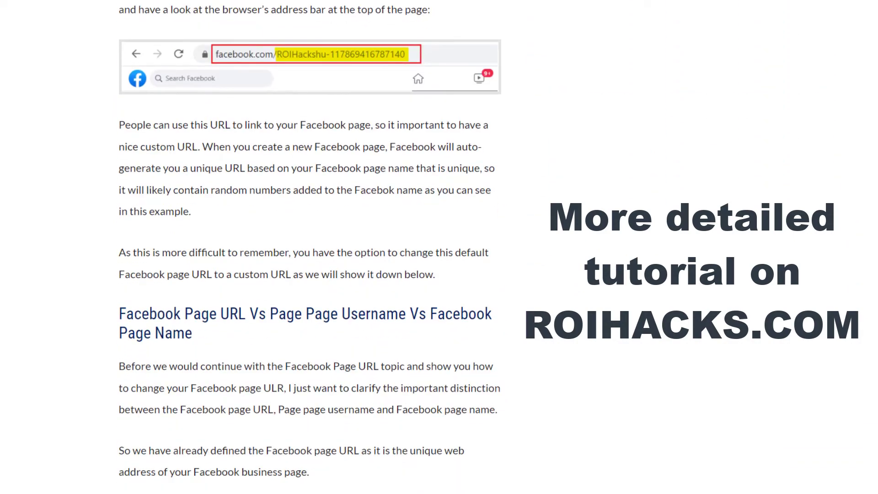
scroll(310, 247, down, 10)
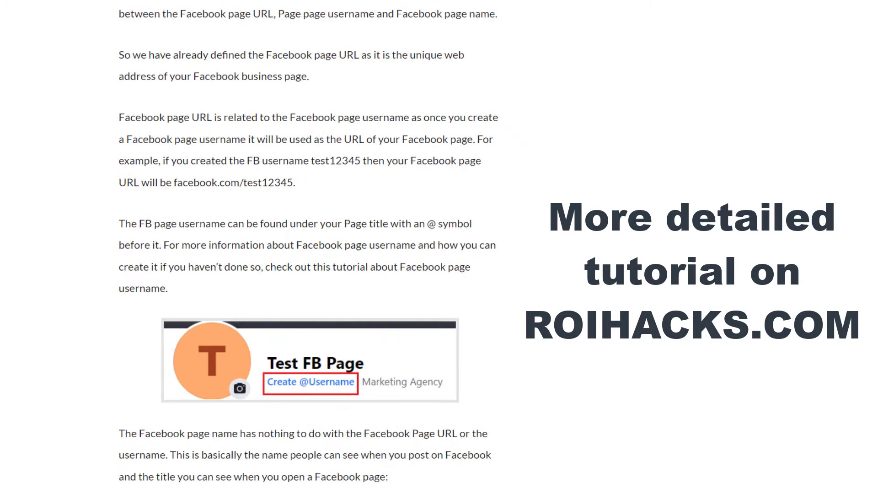
scroll(311, 247, down, 10)
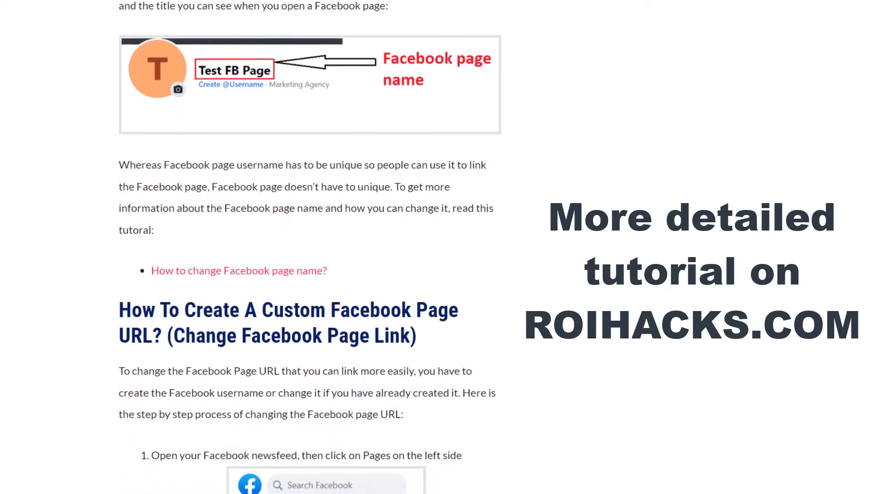
scroll(310, 247, down, 6)
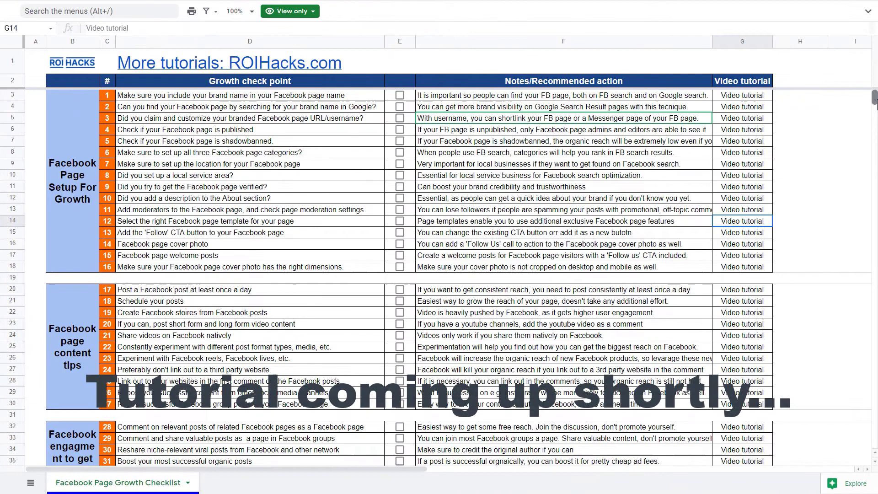
Scroll the Facebook Page Growth Checklist sheet down to checkpoint row 50.
scroll(874, 105, down, 3)
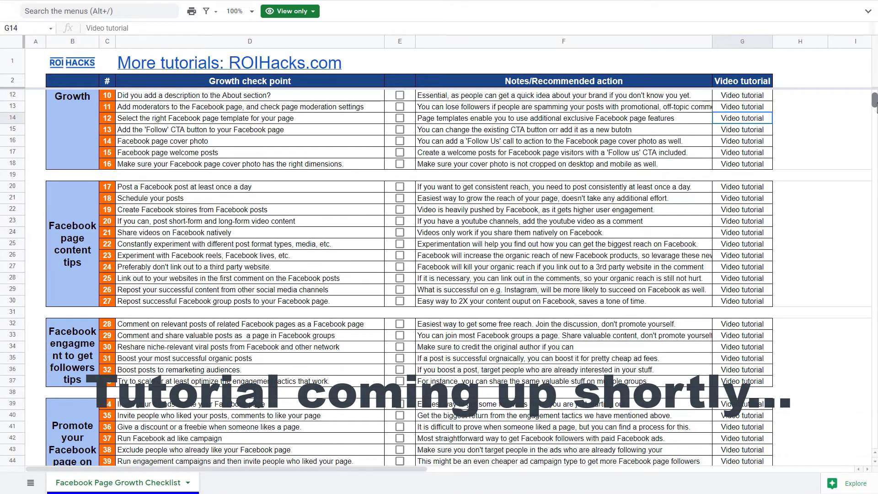
scroll(876, 106, down, 3)
scroll(876, 110, down, 4)
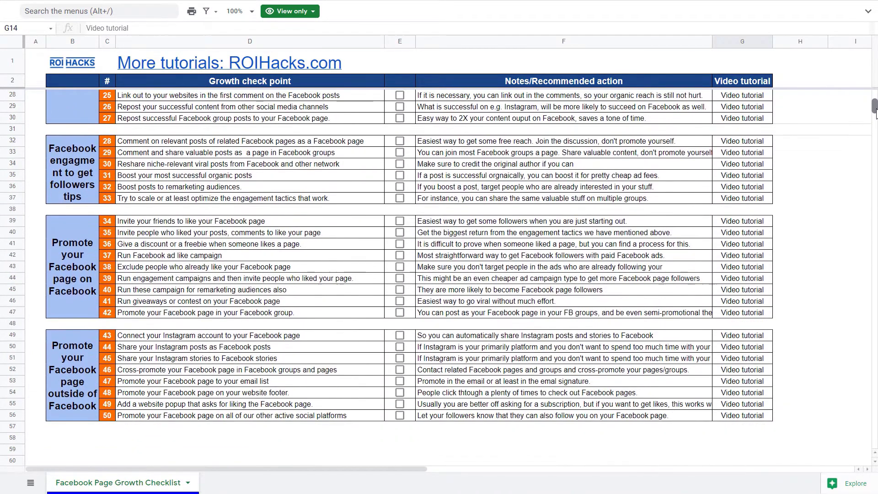
scroll(875, 110, down, 1)
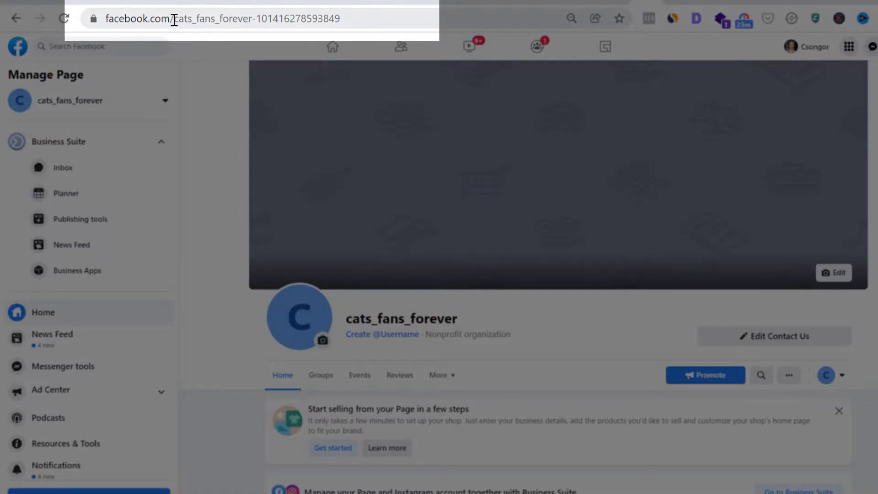
drag(174, 19, 360, 21)
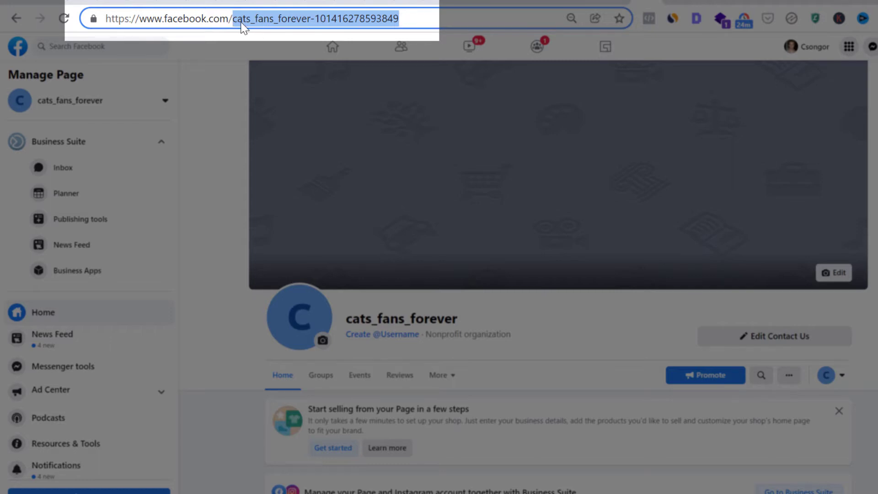
drag(311, 19, 411, 20)
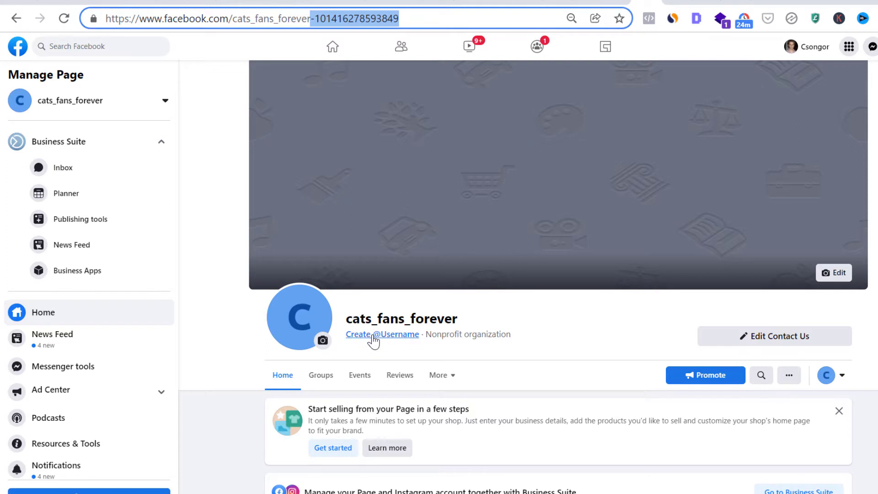
drag(350, 322, 498, 326)
key(ctrl+c)
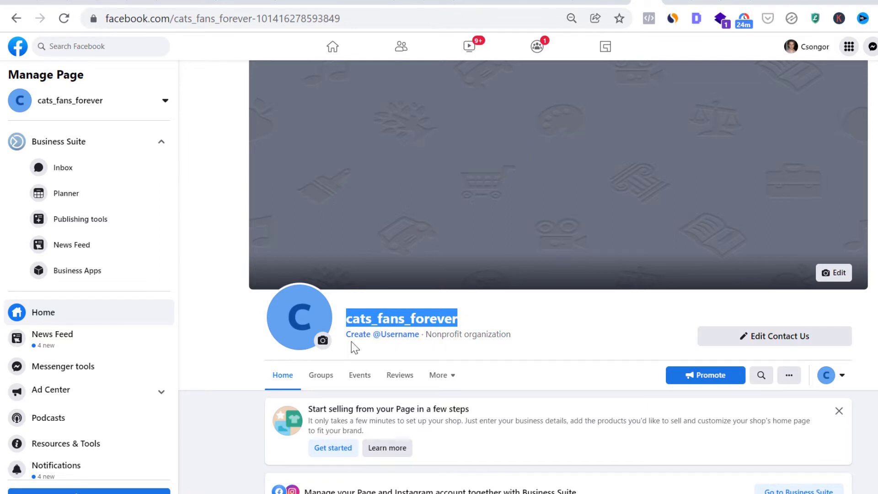
scroll(75, 403, down, 2)
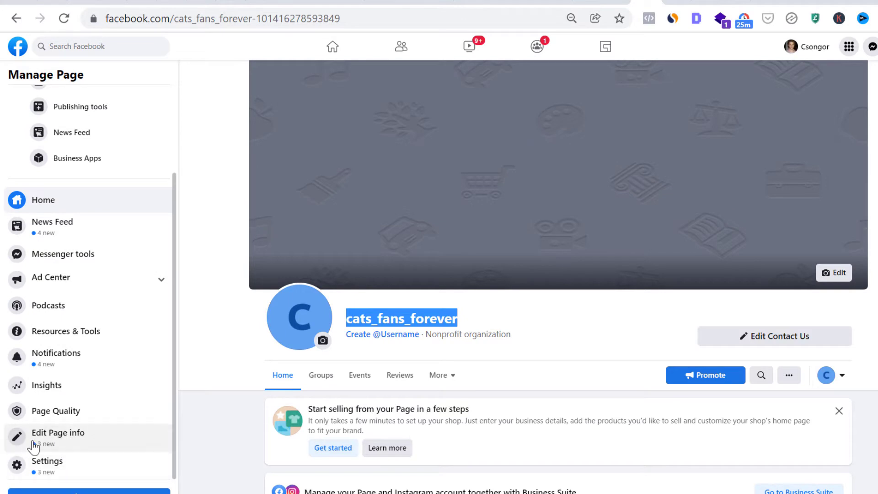
Try setting the cats_fans_forever page's username to cats_fans_forever in Edit Page info.
click(51, 440)
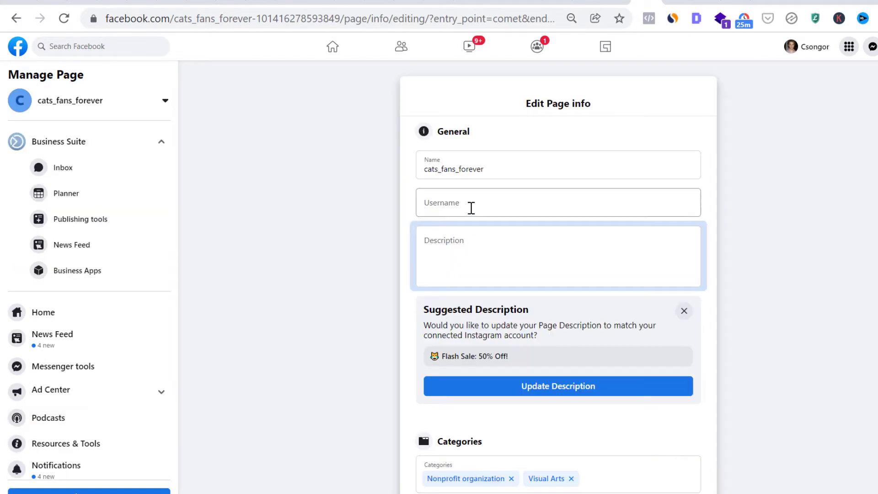
click(471, 207)
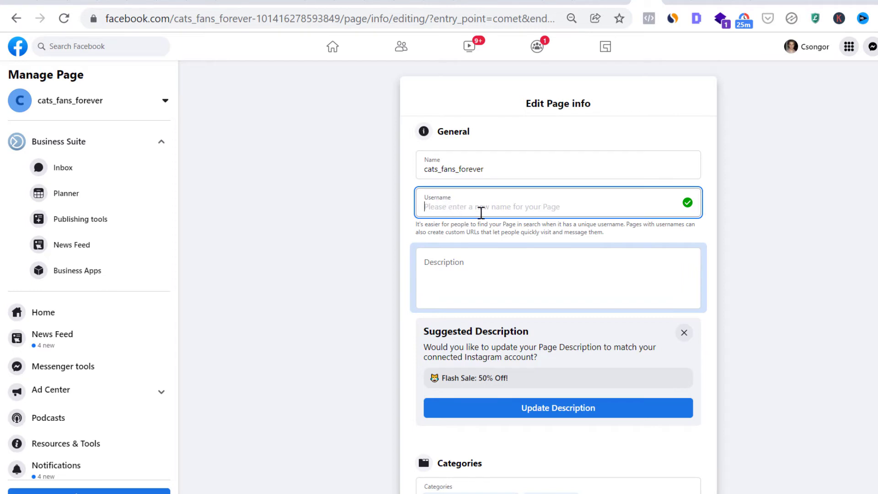
key(ctrl+v)
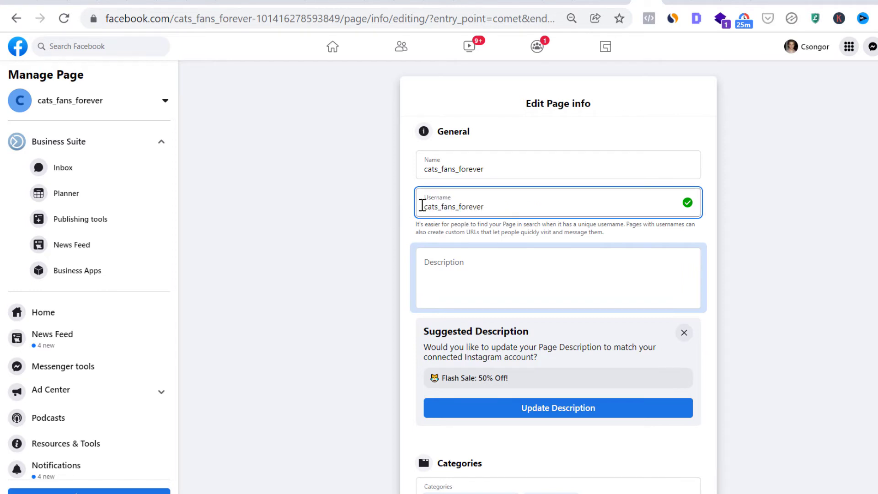
click(773, 224)
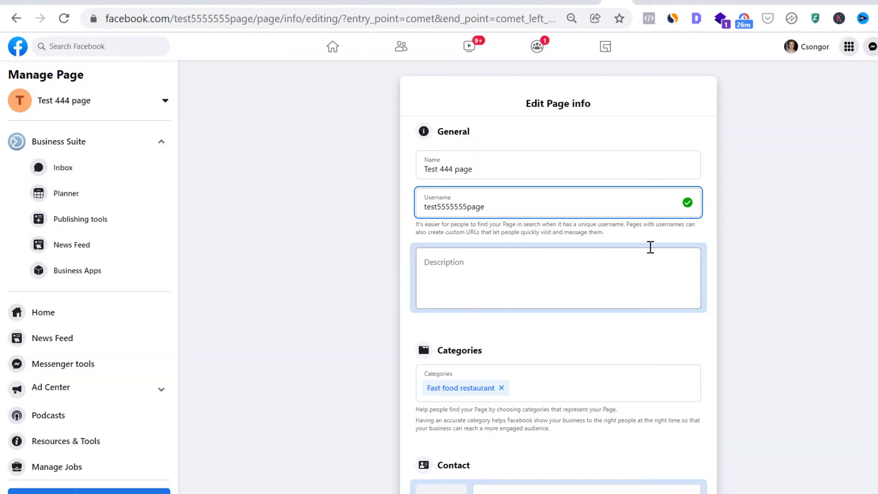
Change the Test 444 username to test5555555pagee and load facebook.com/test5555555pagee.
text(e)
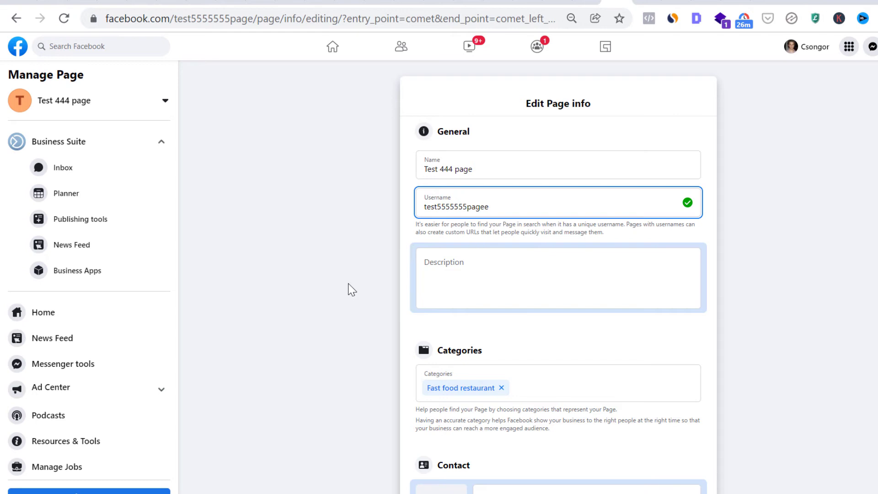
click(354, 297)
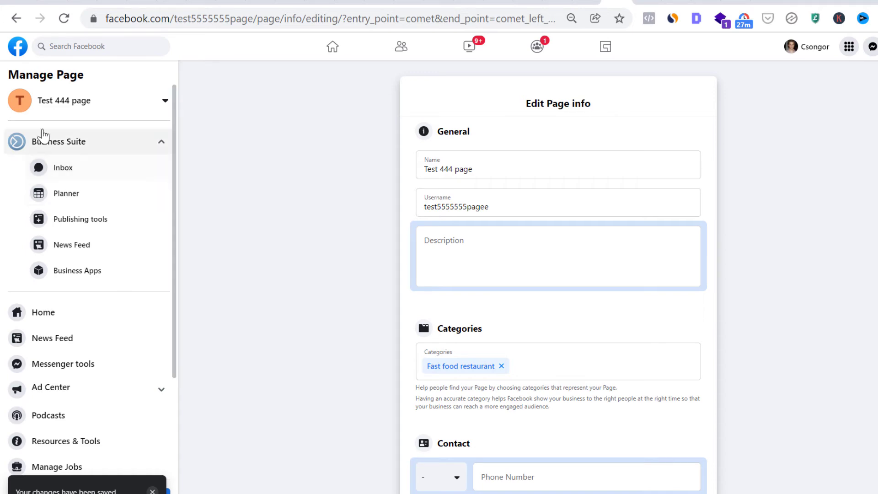
click(40, 316)
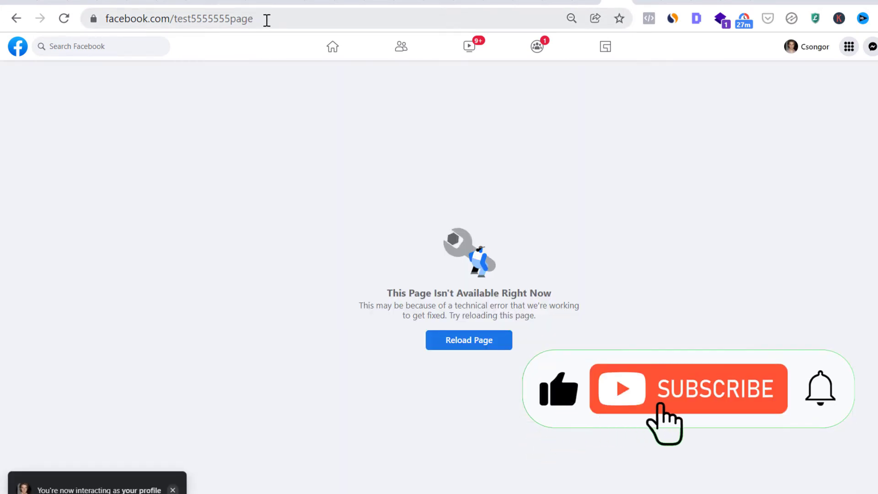
click(275, 19)
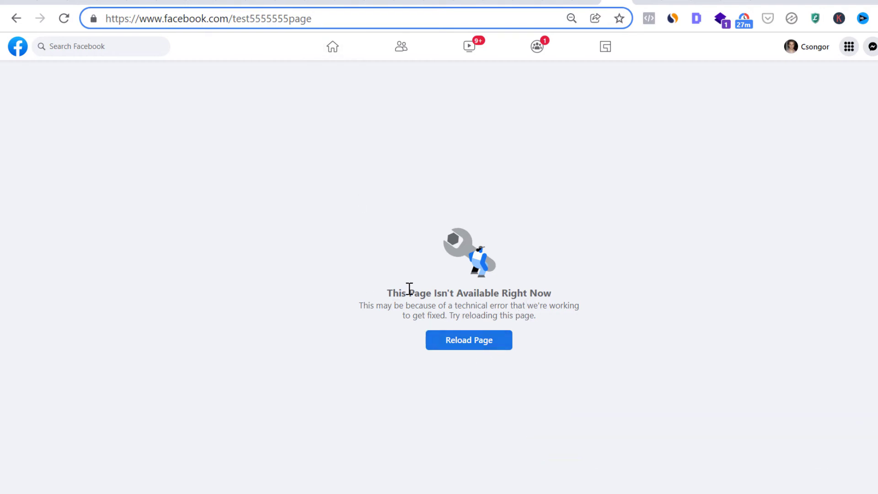
text(e)
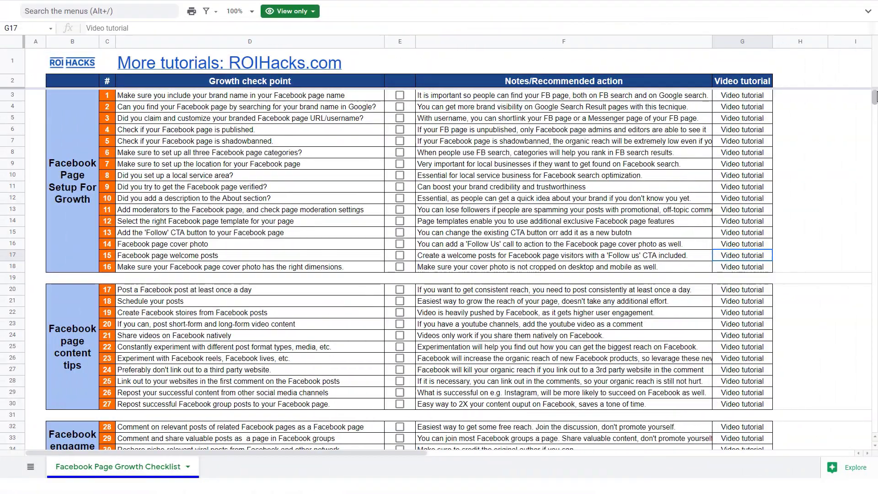
Scroll the Facebook Page Growth Checklist from the setup checkpoints down to the promotion tips.
scroll(435, 270, down, 4)
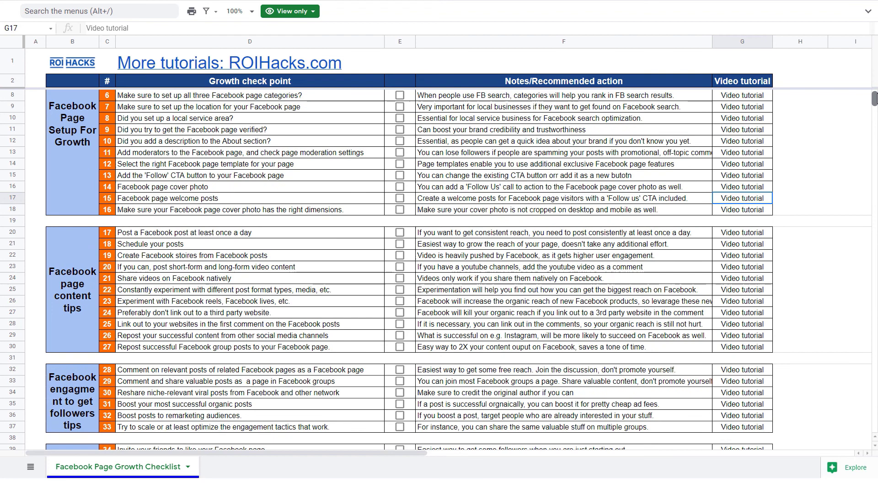
scroll(875, 101, down, 5)
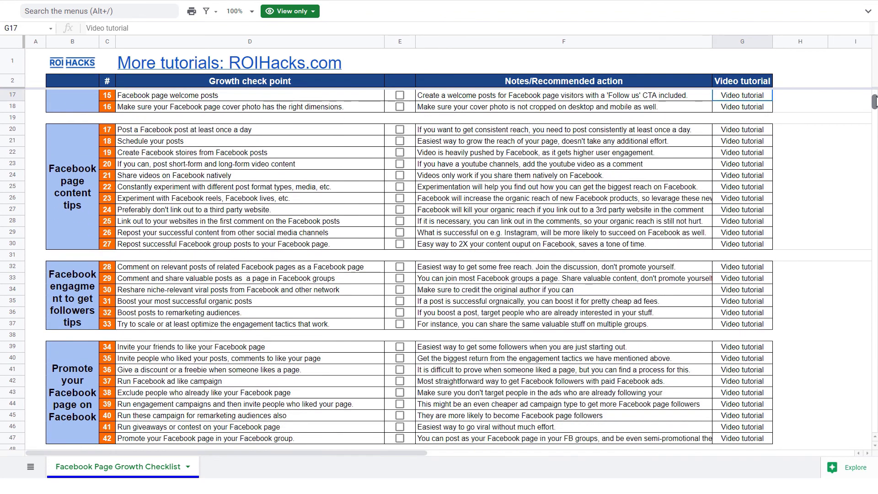
scroll(876, 101, down, 2)
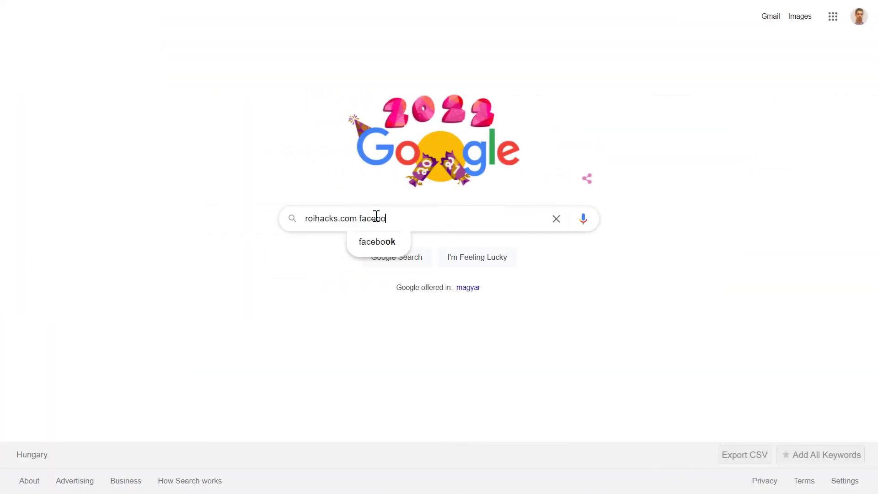
Search Google for 'roihacks.com facebook page growth checklist spreadsheet'.
text(ok page gro)
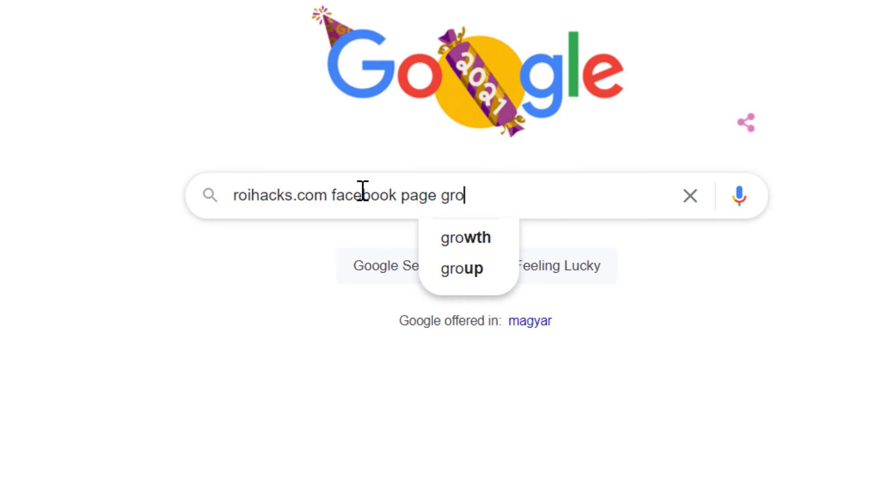
text(wth checklist sprea)
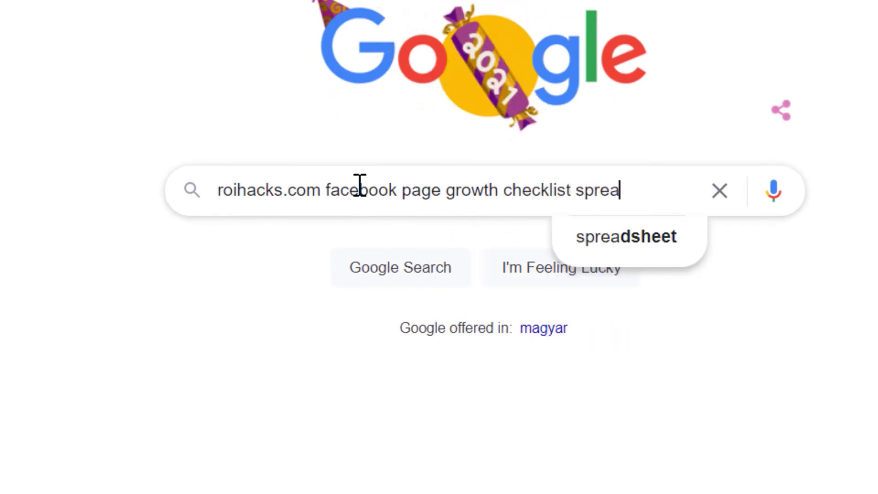
text(dsheet)
key(Return)
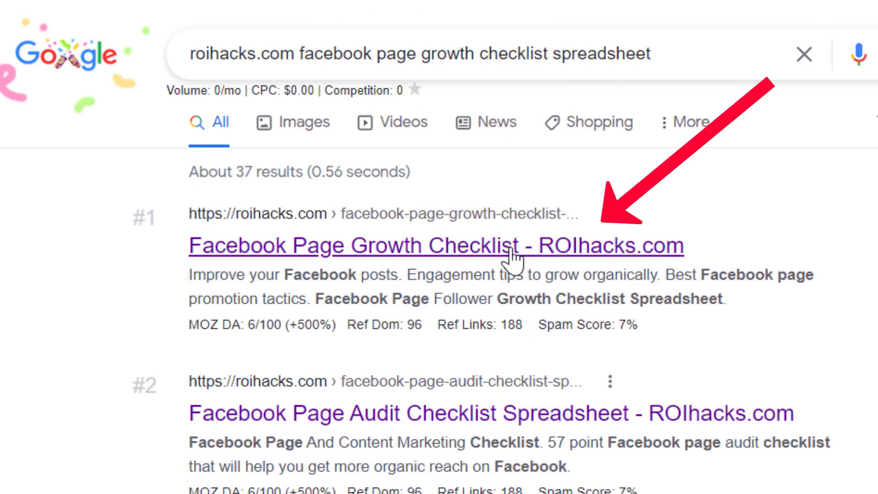